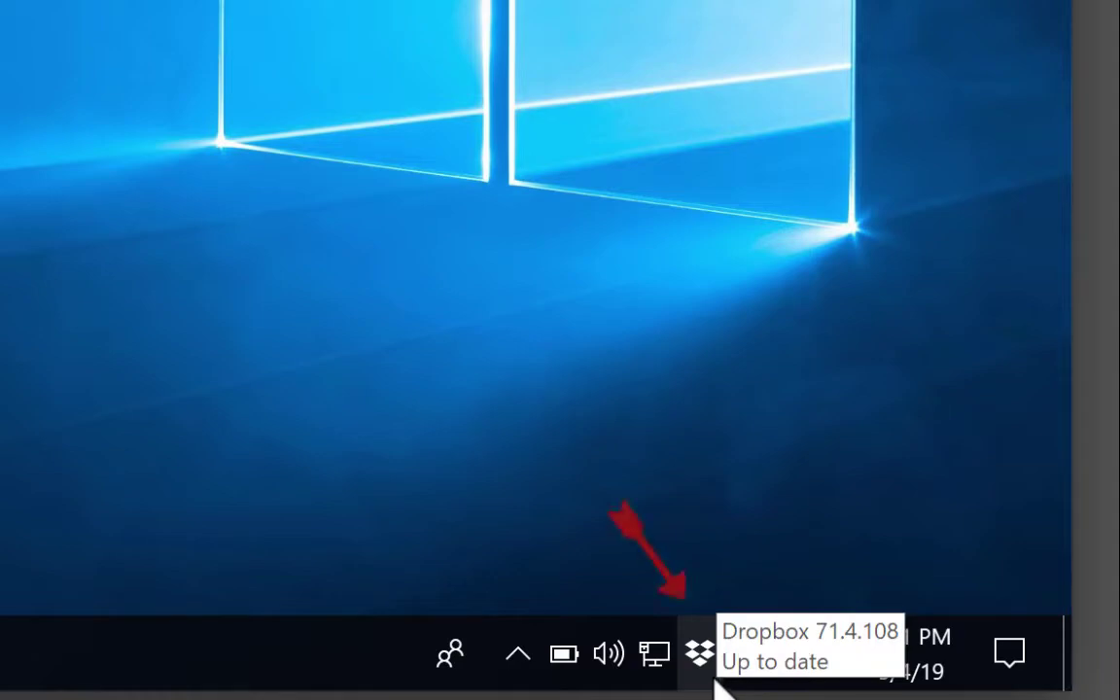
# Step: Open the local Dropbox folder from the Dropbox tray app, view the Clio > 999999 club folder, and close the window
pyautogui.click(702, 653)
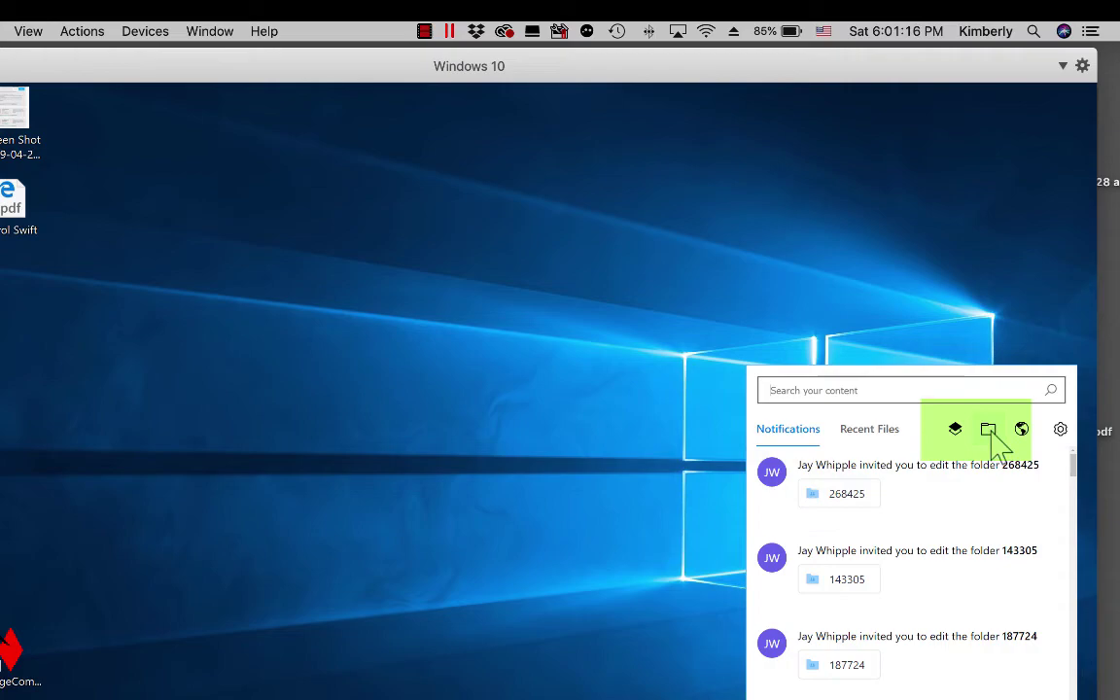
pyautogui.click(989, 431)
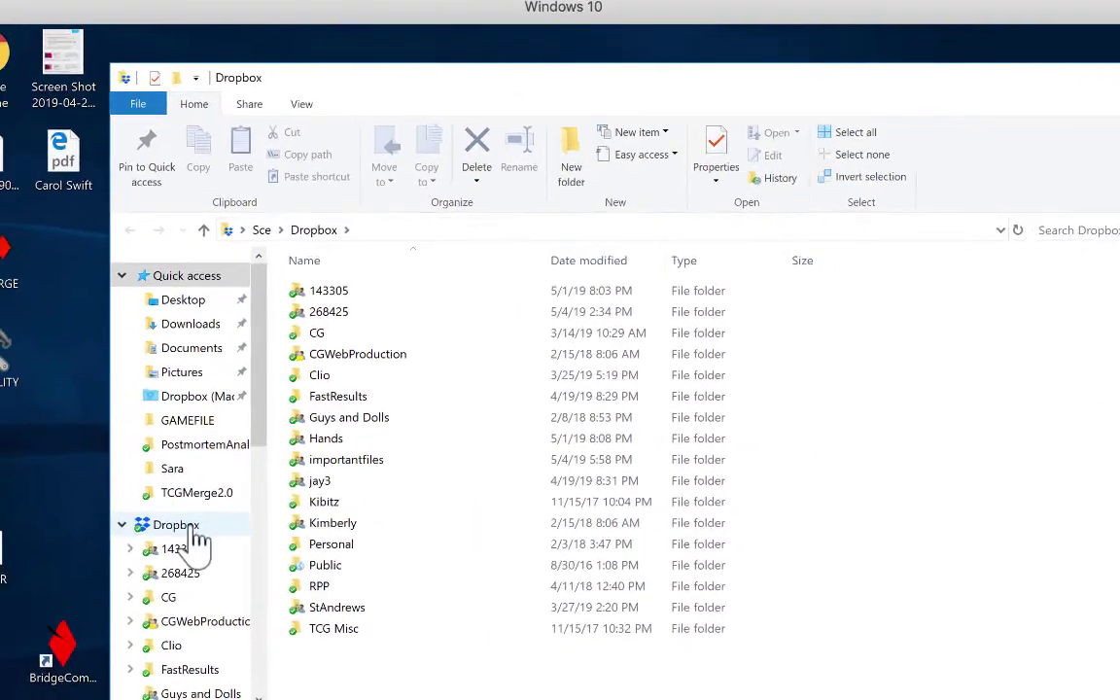
pyautogui.click(193, 530)
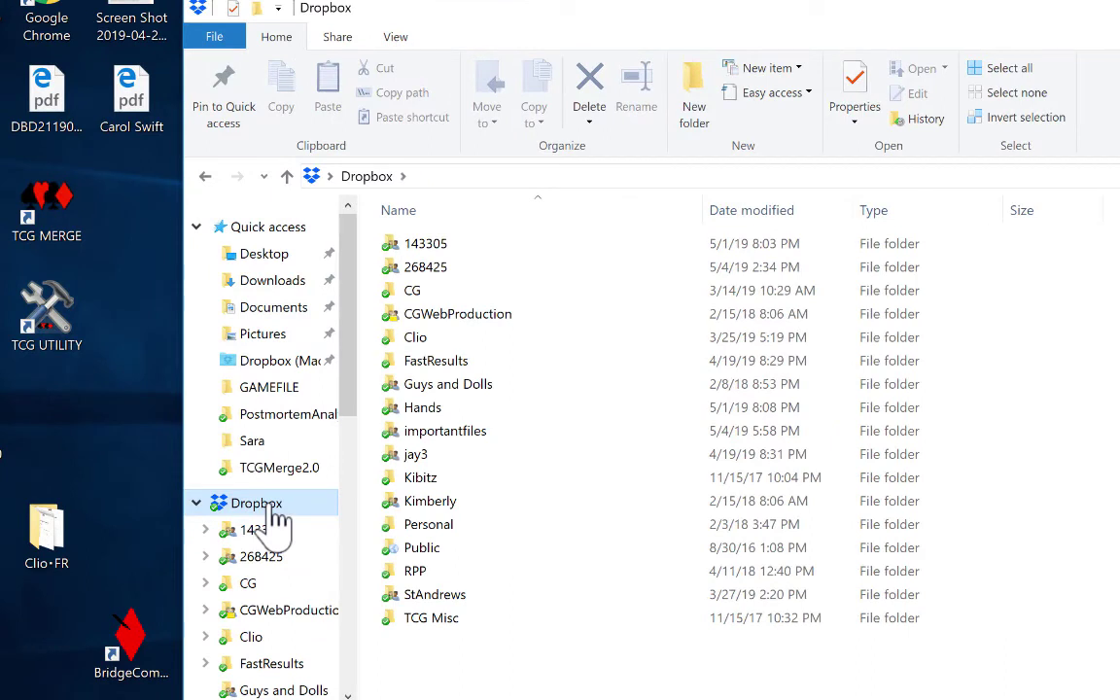
pyautogui.click(399, 350)
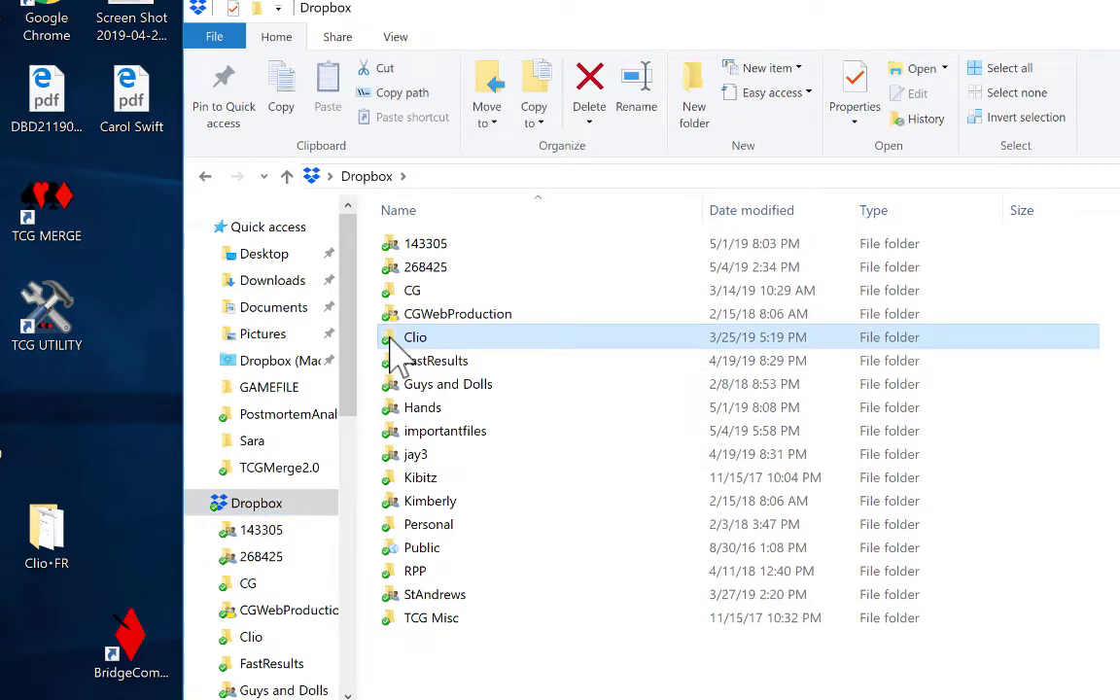
pyautogui.doubleClick(399, 350)
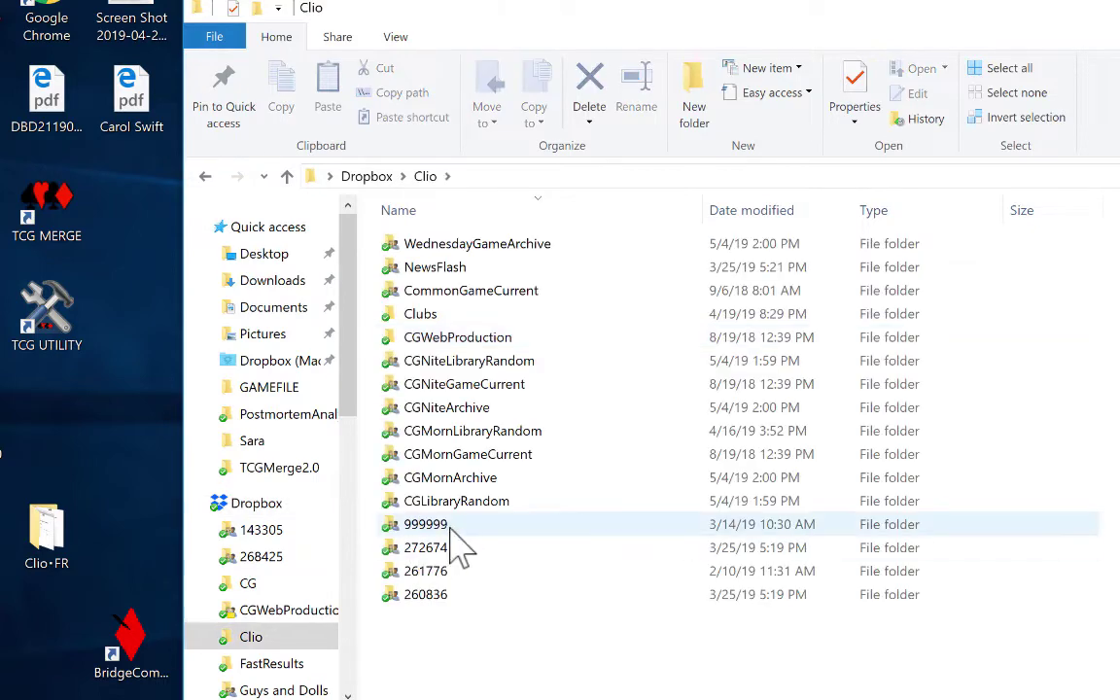
pyautogui.doubleClick(428, 525)
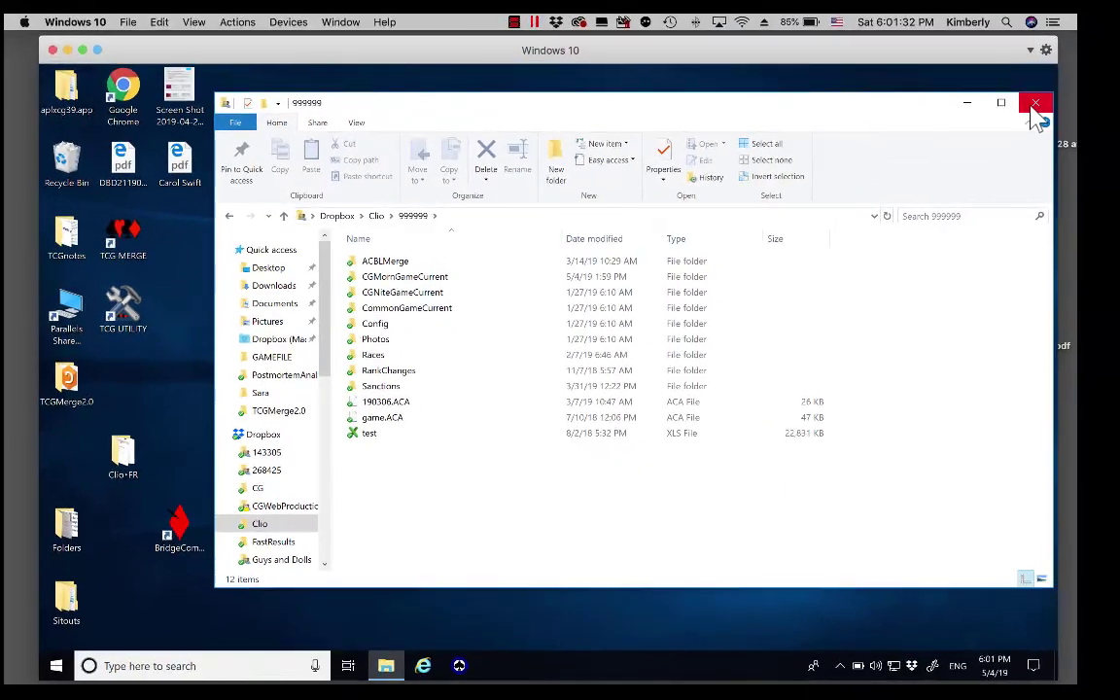
pyautogui.click(1030, 101)
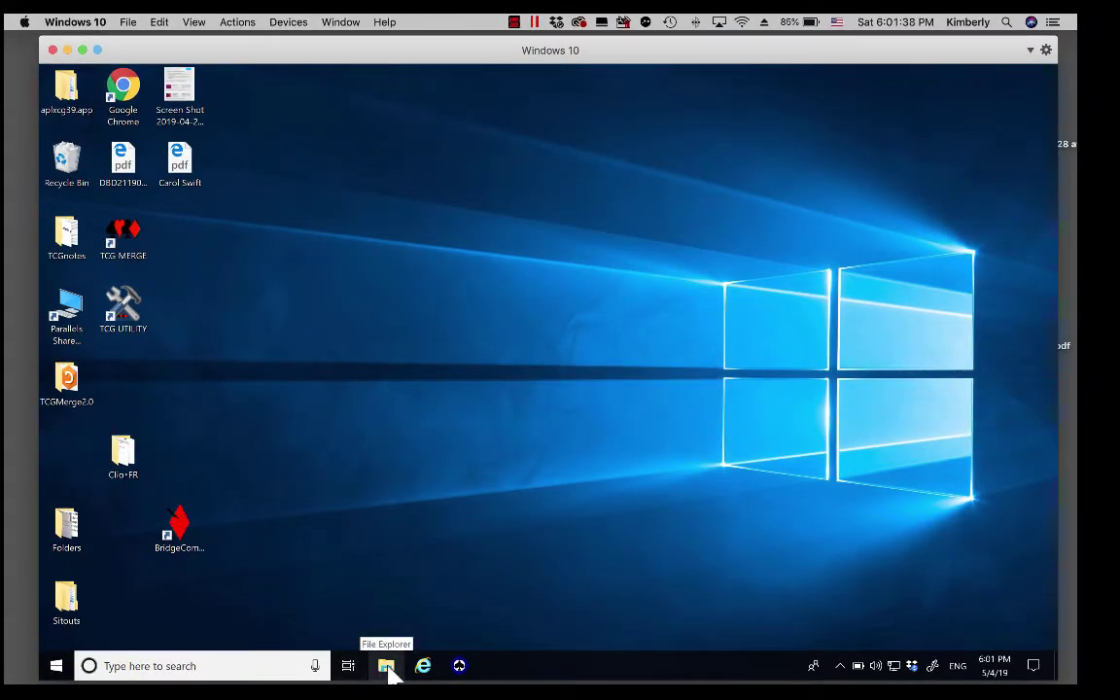
# Step: Open File Explorer and go to Dropbox > Clio > 999999 > ACBLMerge > Install > TCGMerge2.0
pyautogui.click(386, 666)
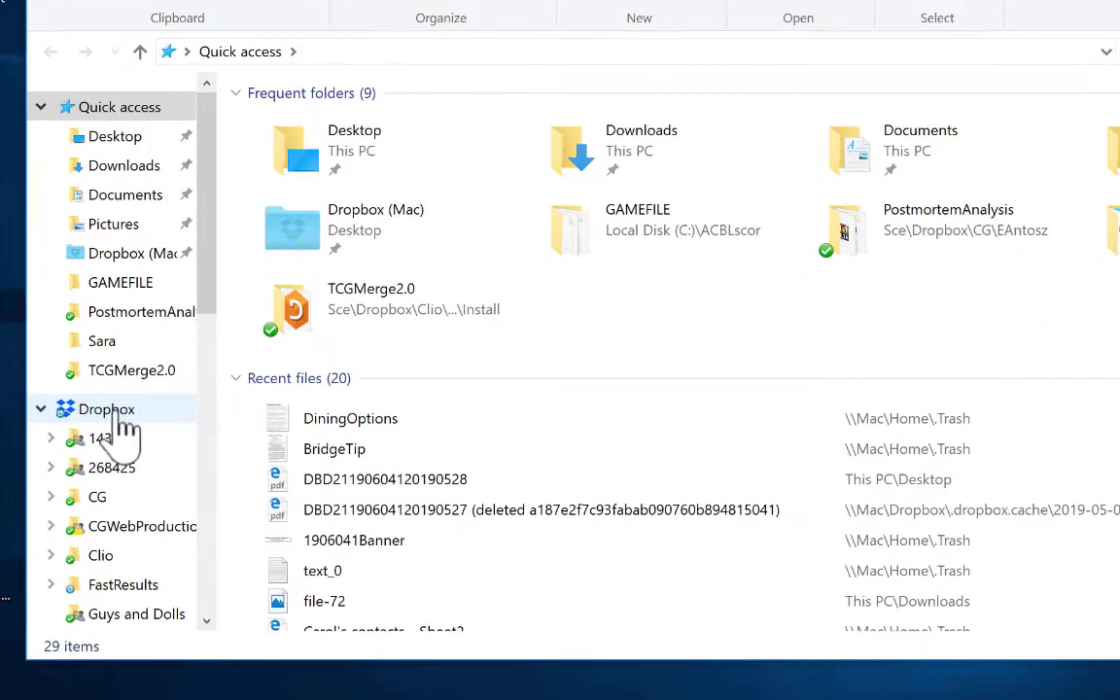
pyautogui.doubleClick(133, 414)
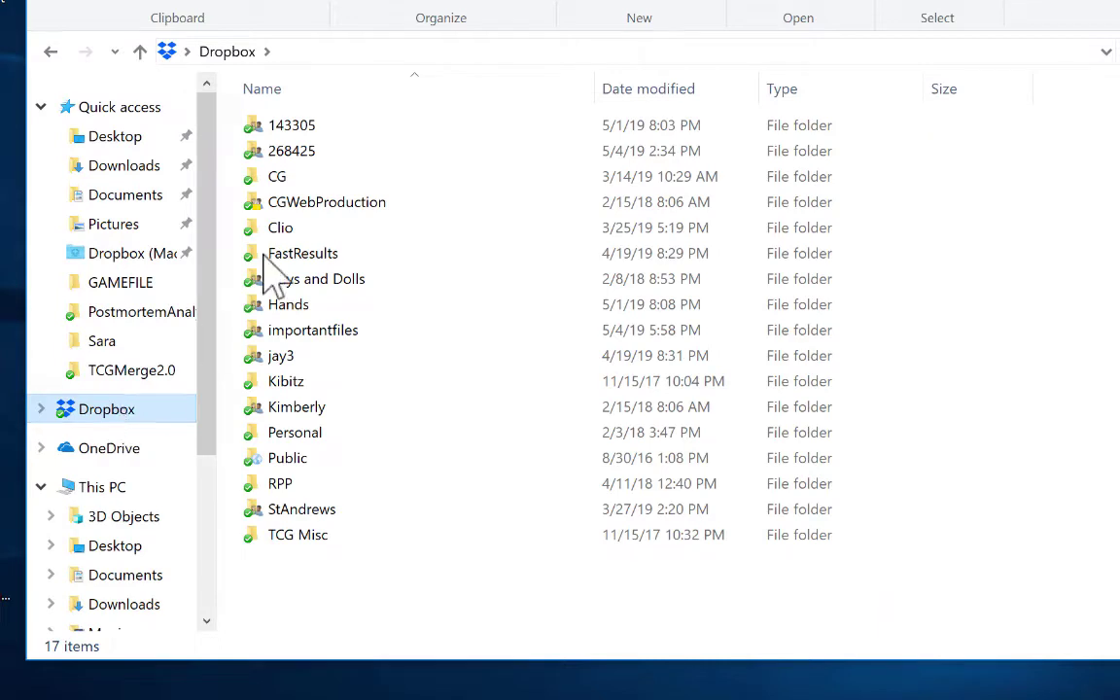
pyautogui.doubleClick(259, 234)
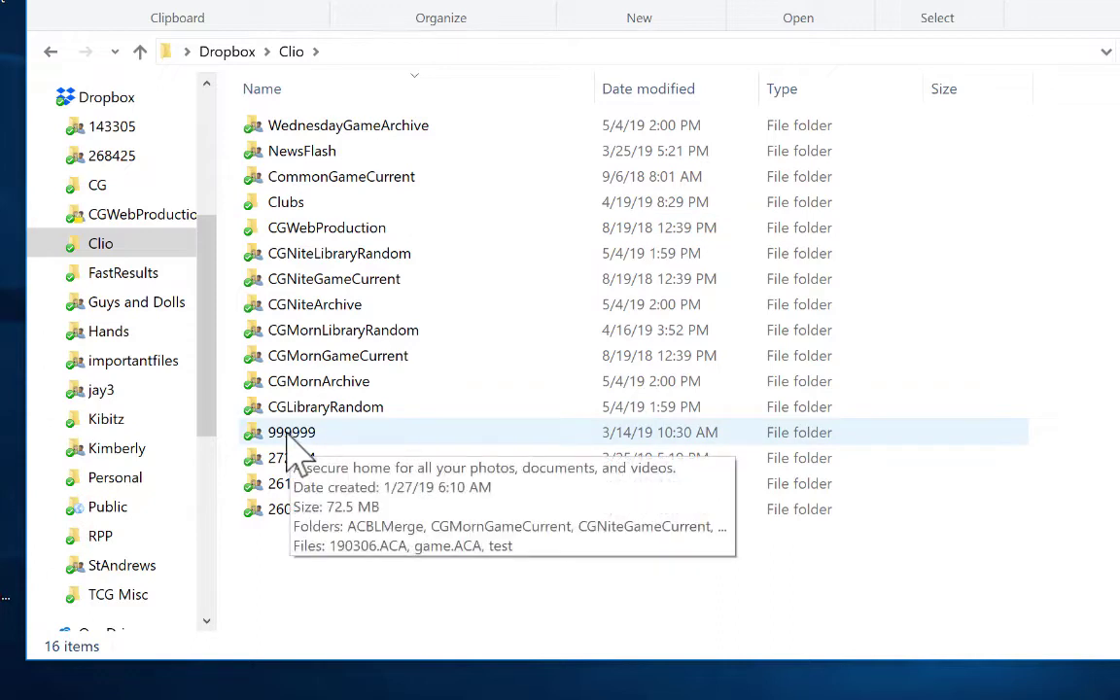
pyautogui.doubleClick(291, 437)
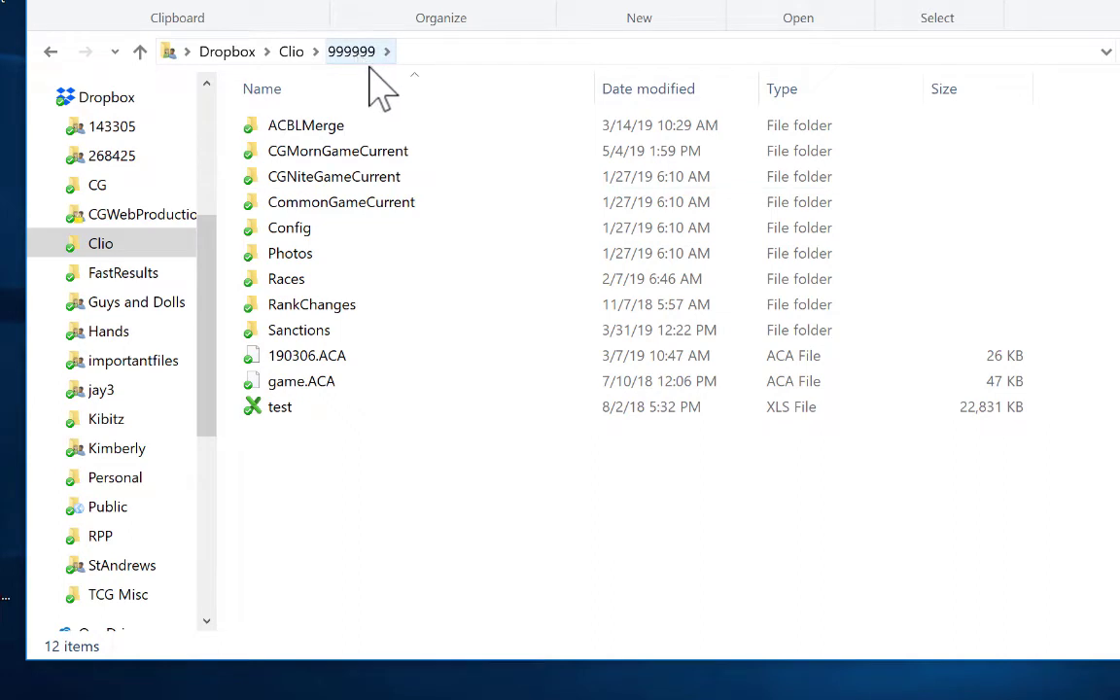
pyautogui.doubleClick(322, 129)
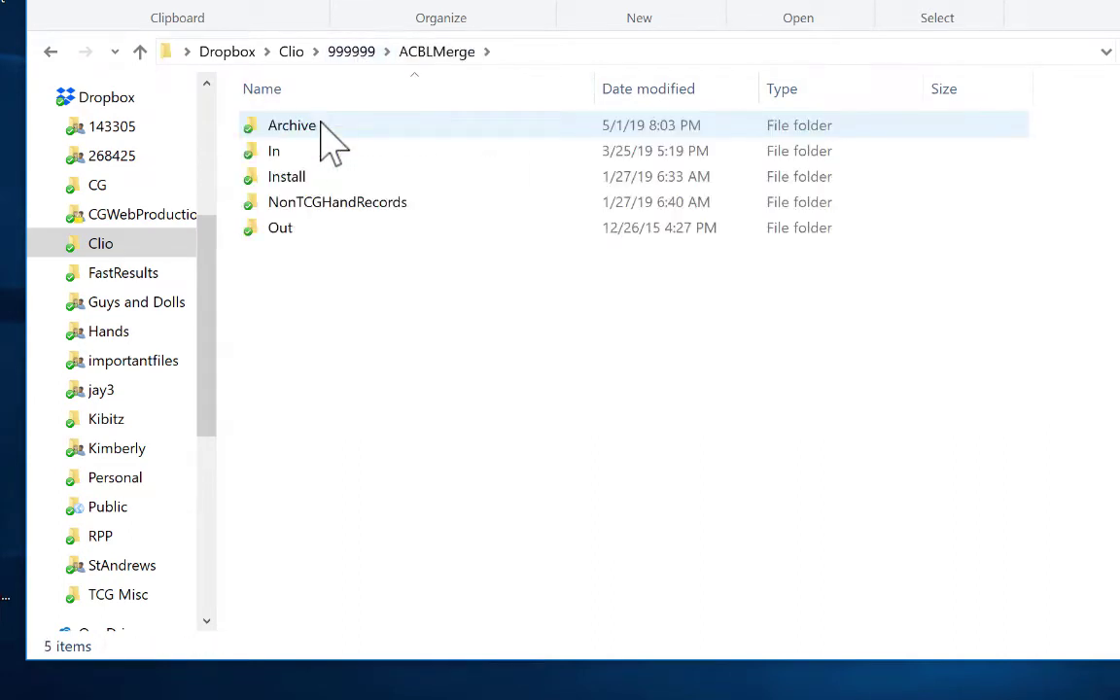
pyautogui.doubleClick(255, 178)
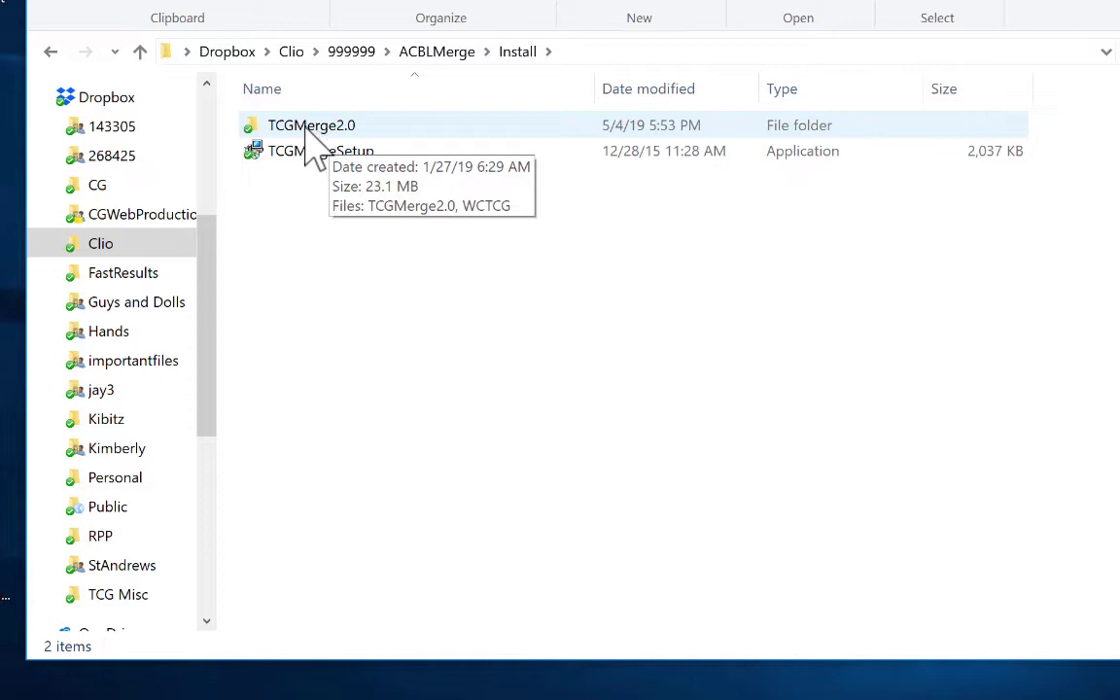
pyautogui.doubleClick(255, 126)
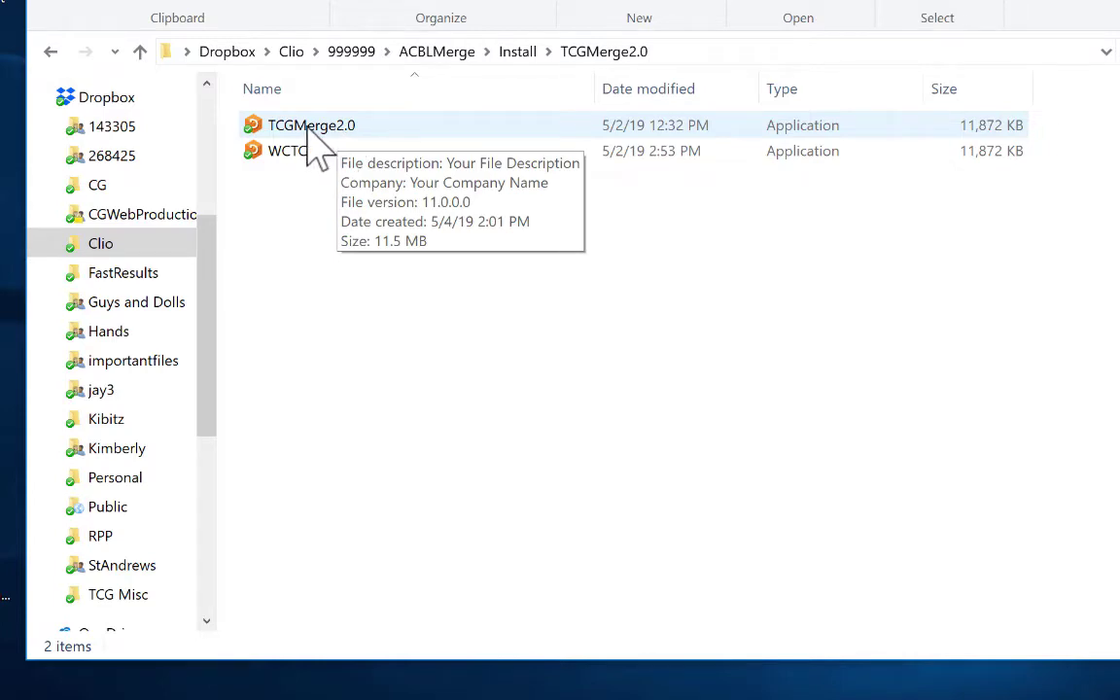
# Step: Create a shortcut to the TCGMerge2.0 application and copy it to the desktop, accepting the copy without its properties
pyautogui.rightClick(309, 127)
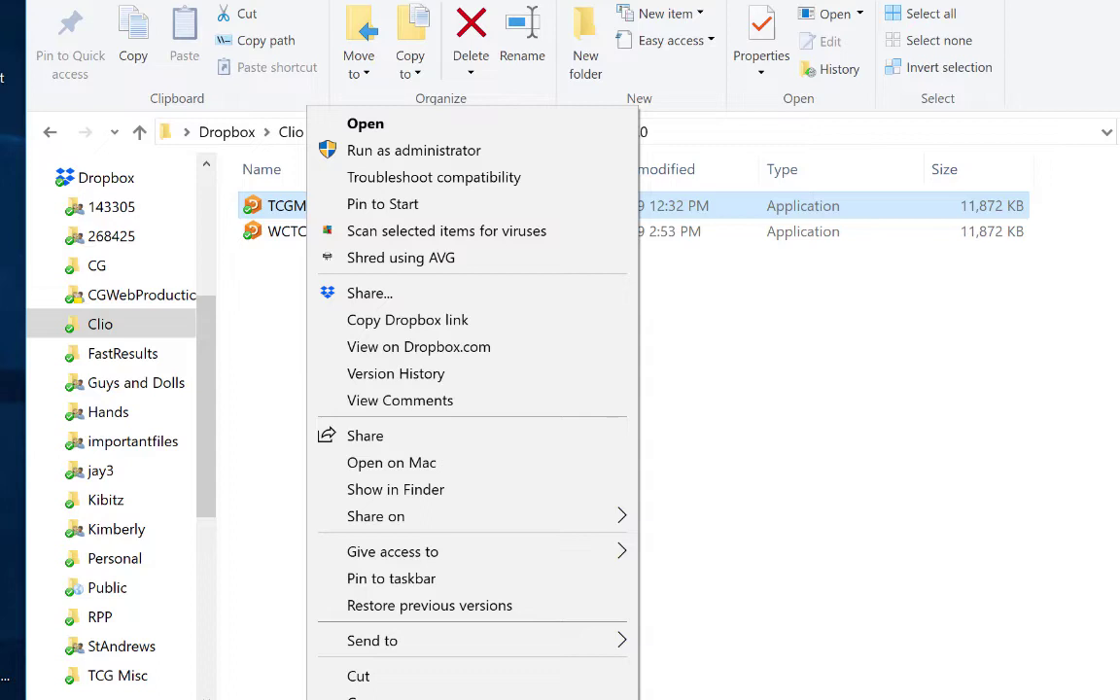
pyautogui.click(394, 696)
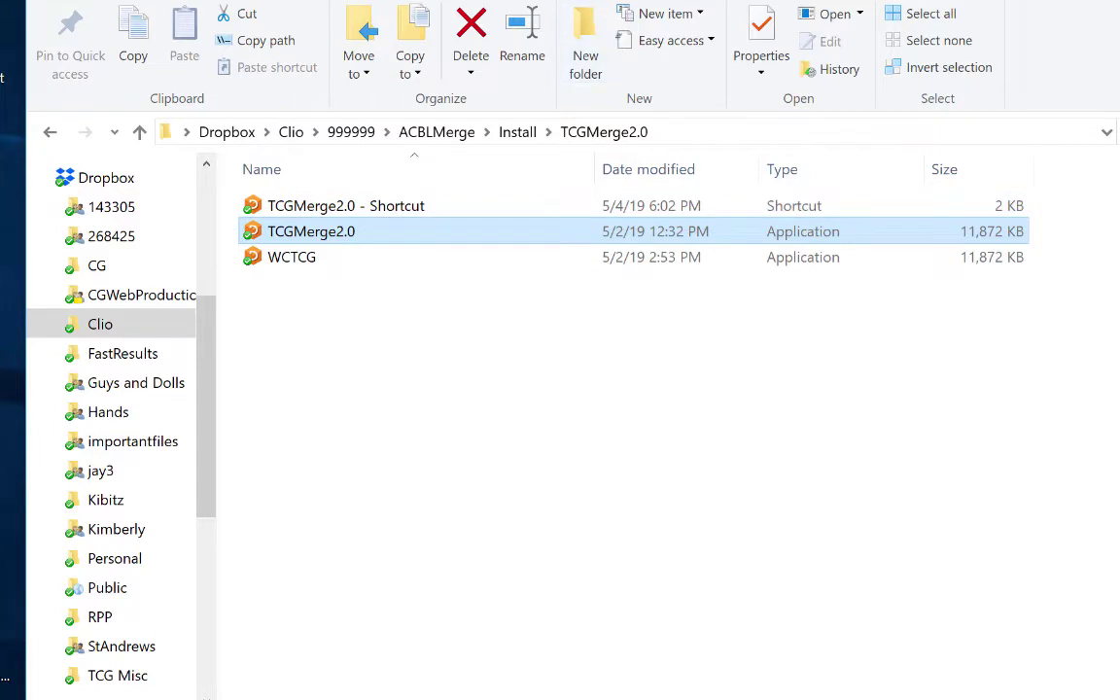
pyautogui.moveTo(409, 2); pyautogui.dragTo(616, 2)
pyautogui.click(563, 207)
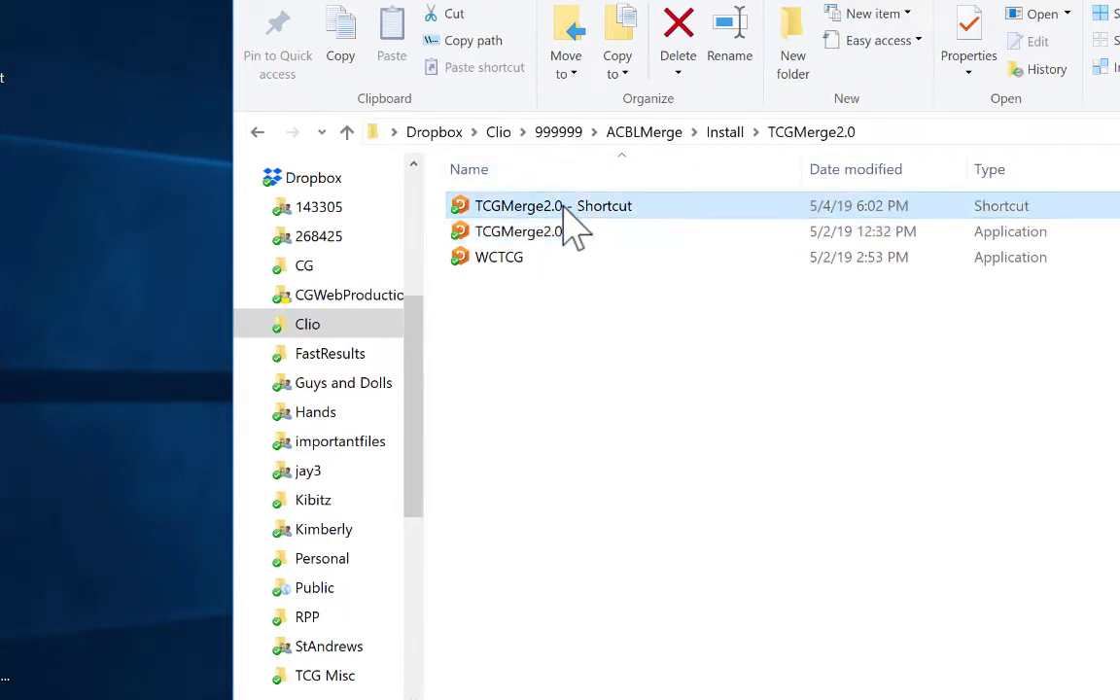
pyautogui.moveTo(563, 207); pyautogui.dragTo(89, 342)
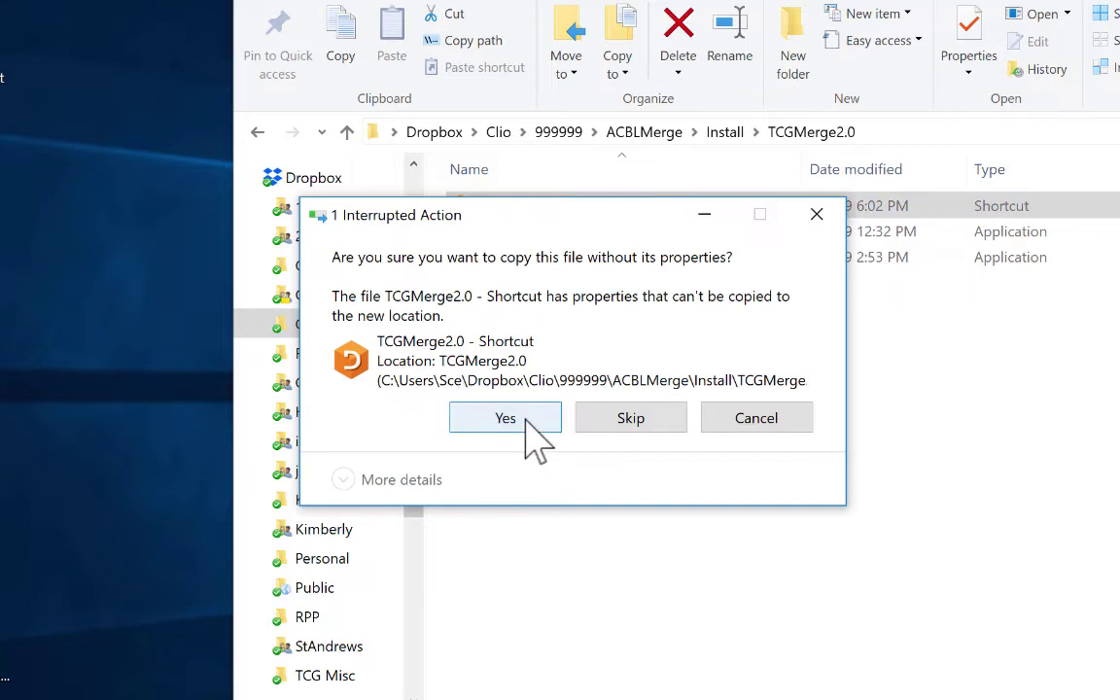
pyautogui.click(506, 420)
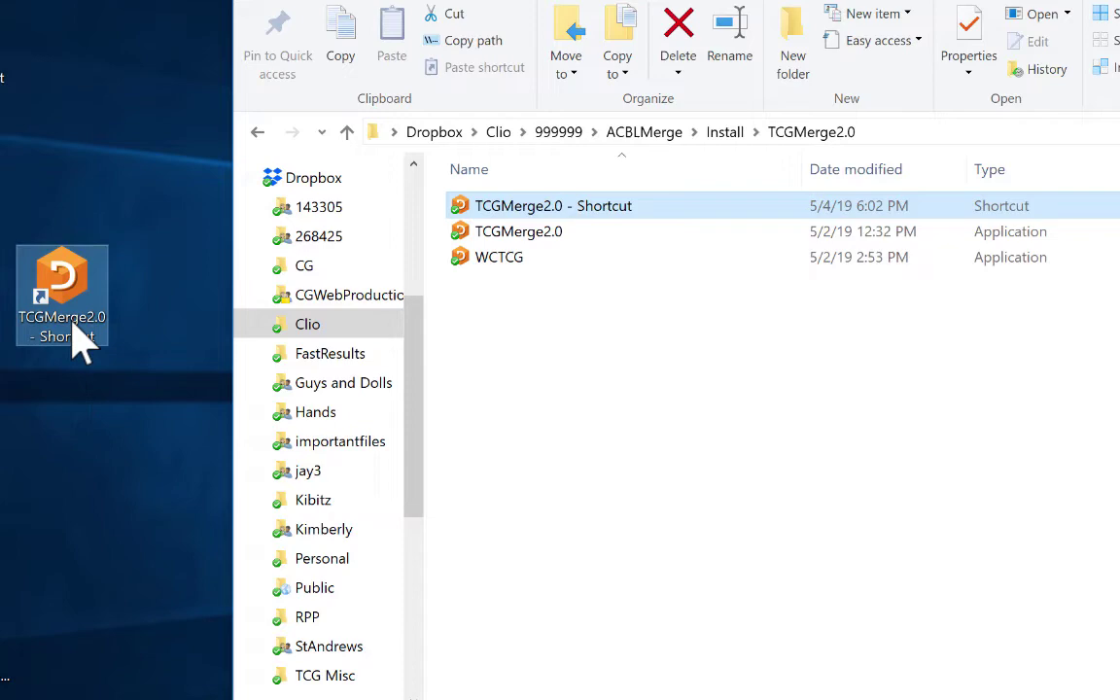
# Step: Delete the leftover TCGMerge2.0 shortcut from the Dropbox folder for everyone
pyautogui.rightClick(593, 219)
pyautogui.press('Delete')
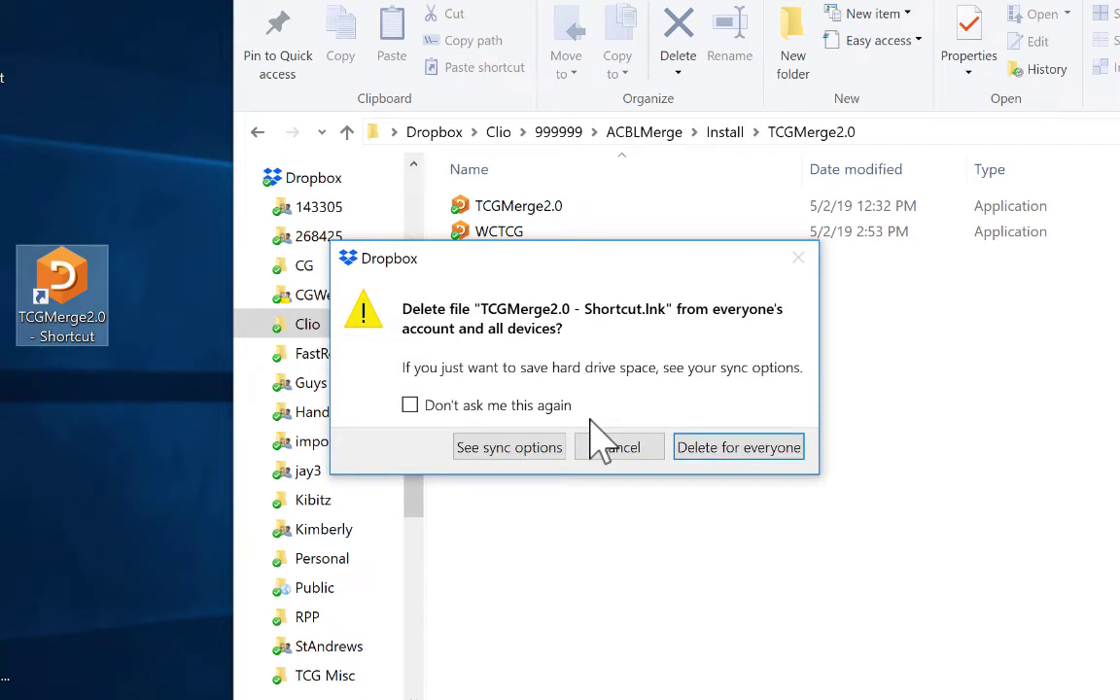
pyautogui.click(745, 448)
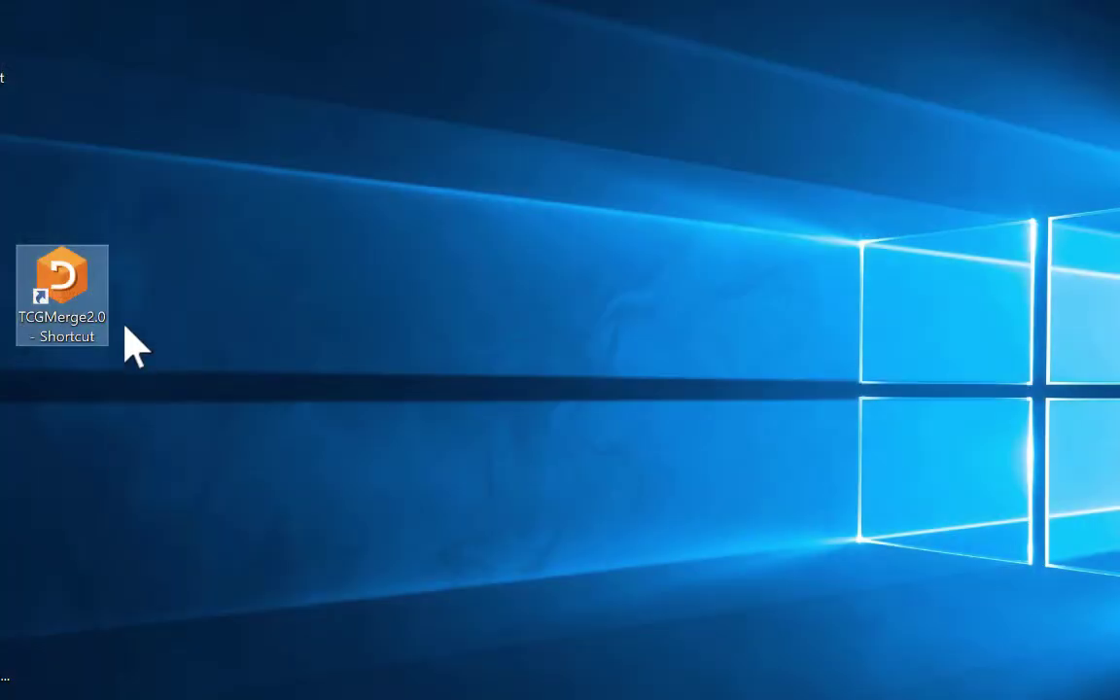
# Step: Move the TCGMerge2.0 shortcut to a free spot higher on the desktop and launch the program from it
pyautogui.moveTo(56, 297); pyautogui.dragTo(222, 46)
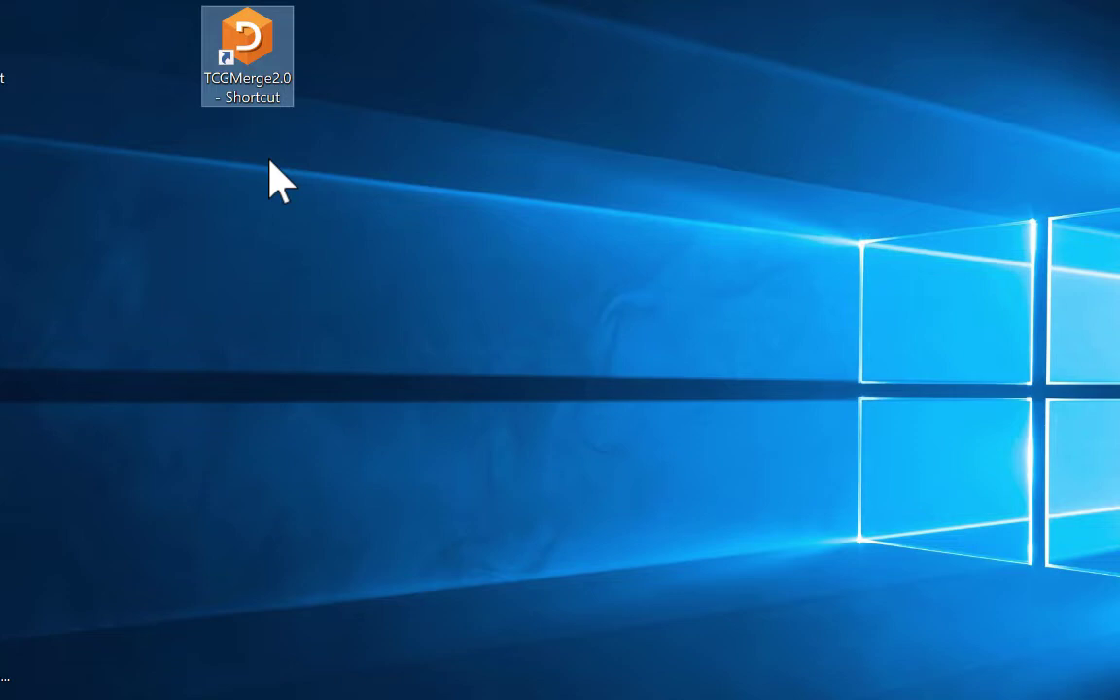
pyautogui.doubleClick(255, 50)
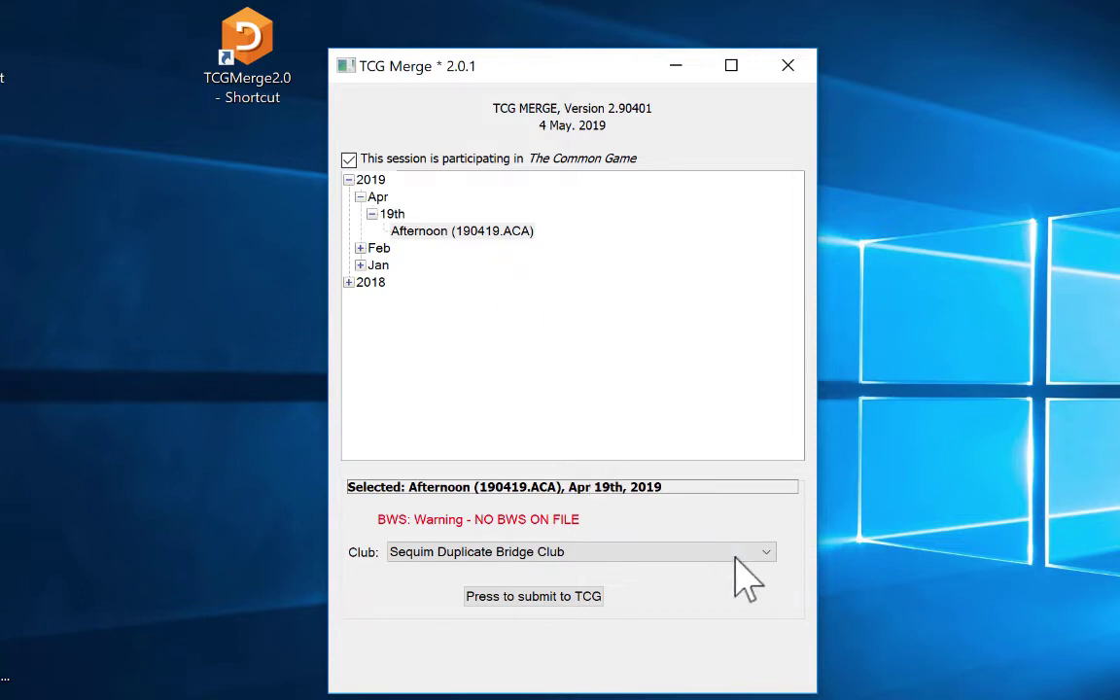
# Step: Examine the available clubs and the dated session list, selecting the April 19th Afternoon (190419.ACA) session
pyautogui.click(767, 554)
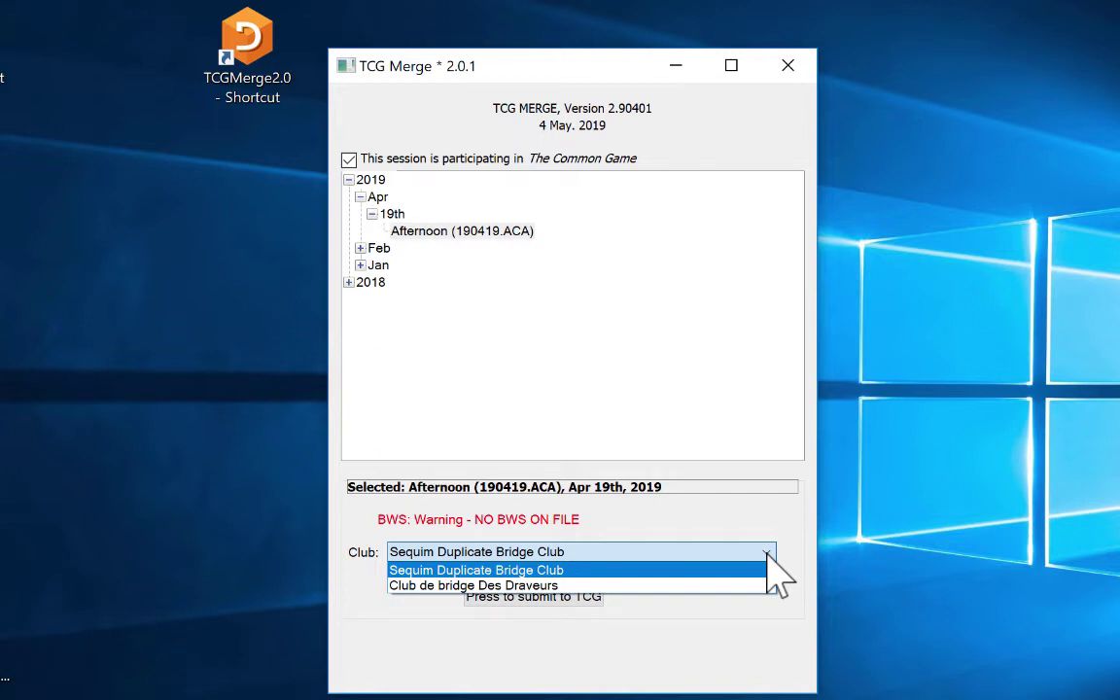
pyautogui.click(855, 498)
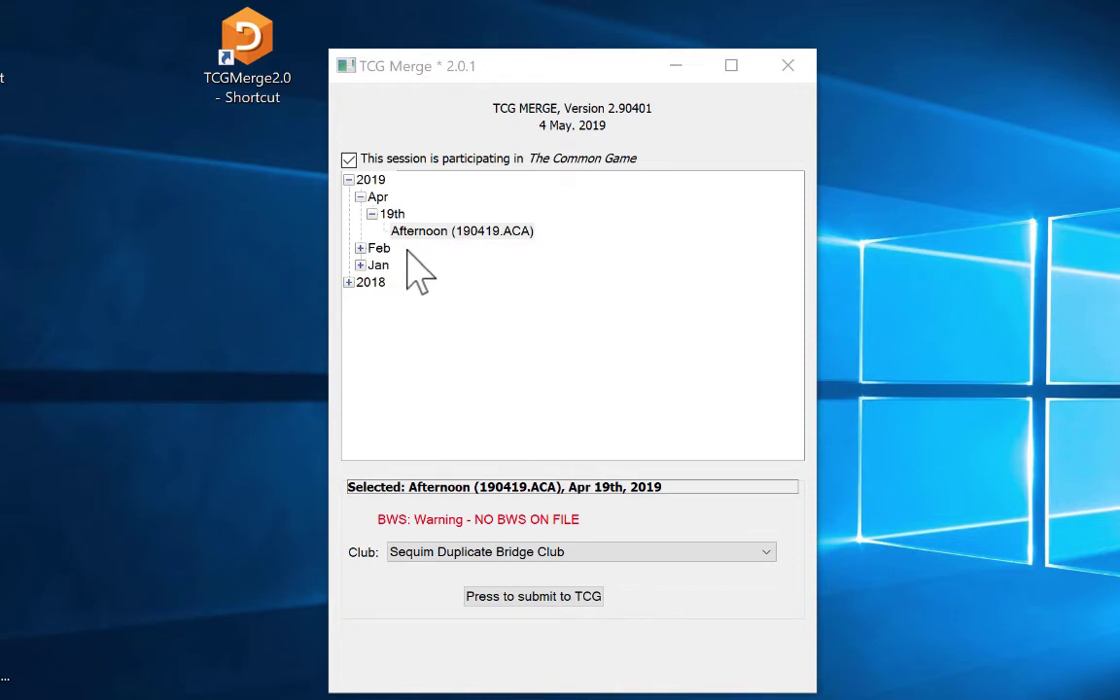
pyautogui.click(385, 215)
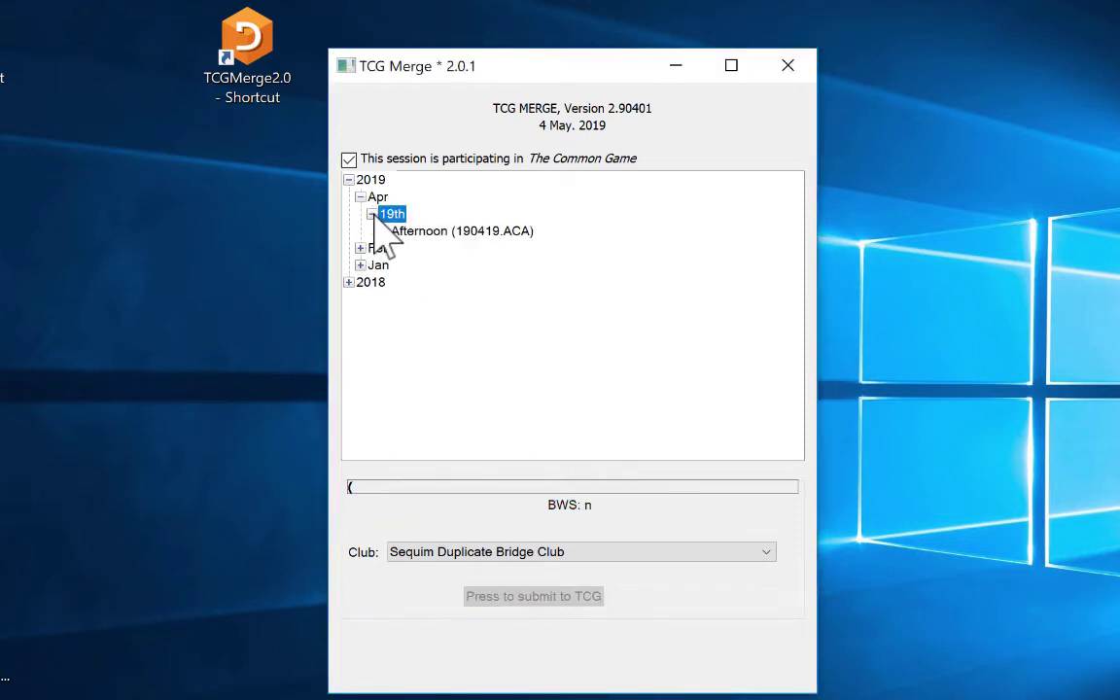
pyautogui.click(359, 249)
pyautogui.click(360, 249)
pyautogui.click(484, 234)
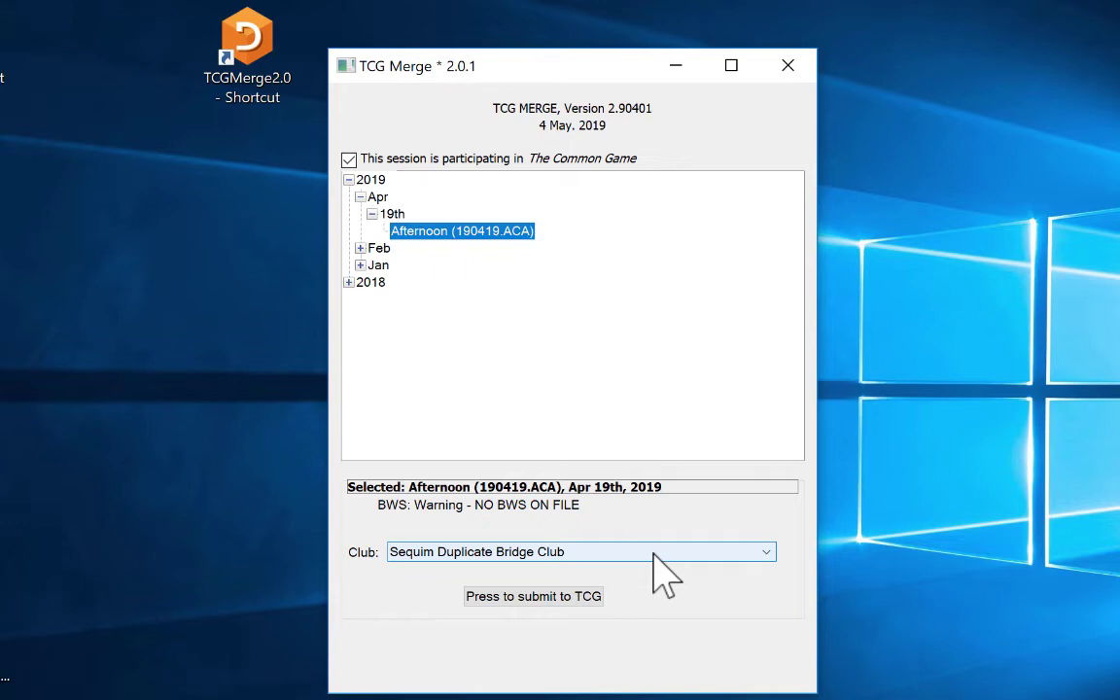
pyautogui.click(768, 552)
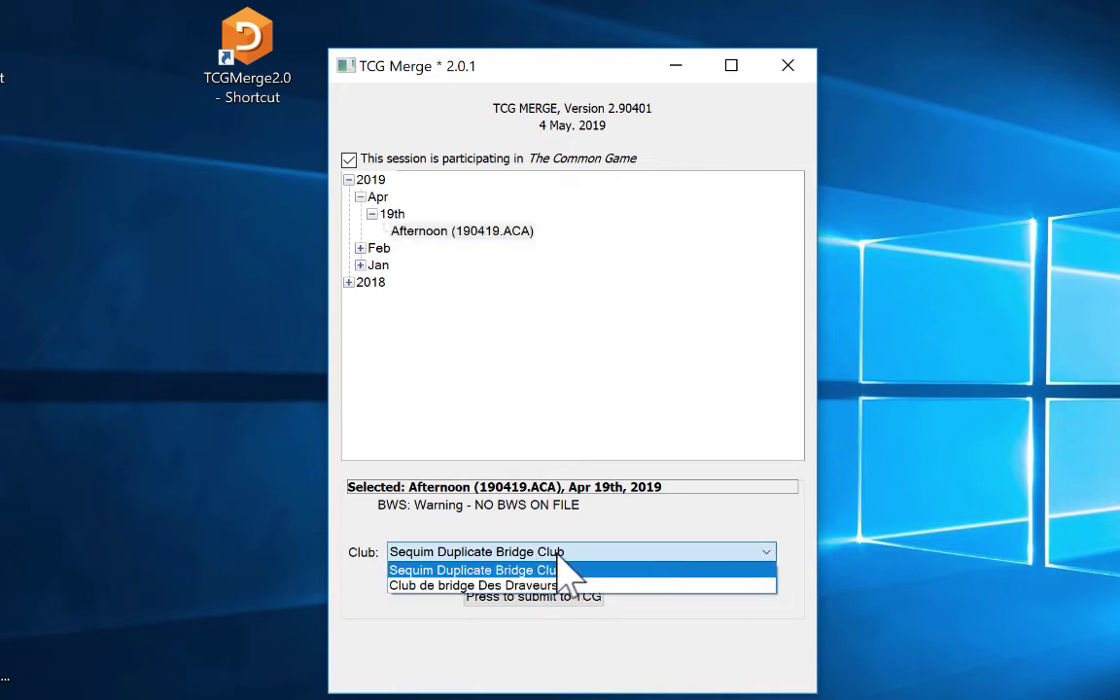
pyautogui.click(807, 550)
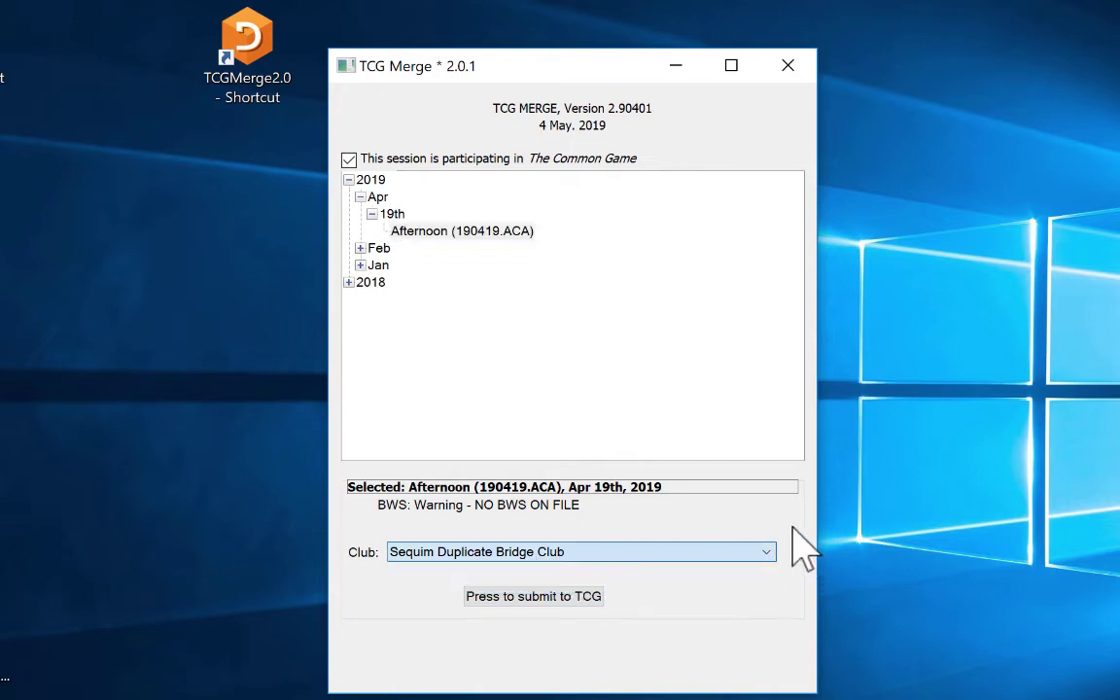
pyautogui.click(499, 232)
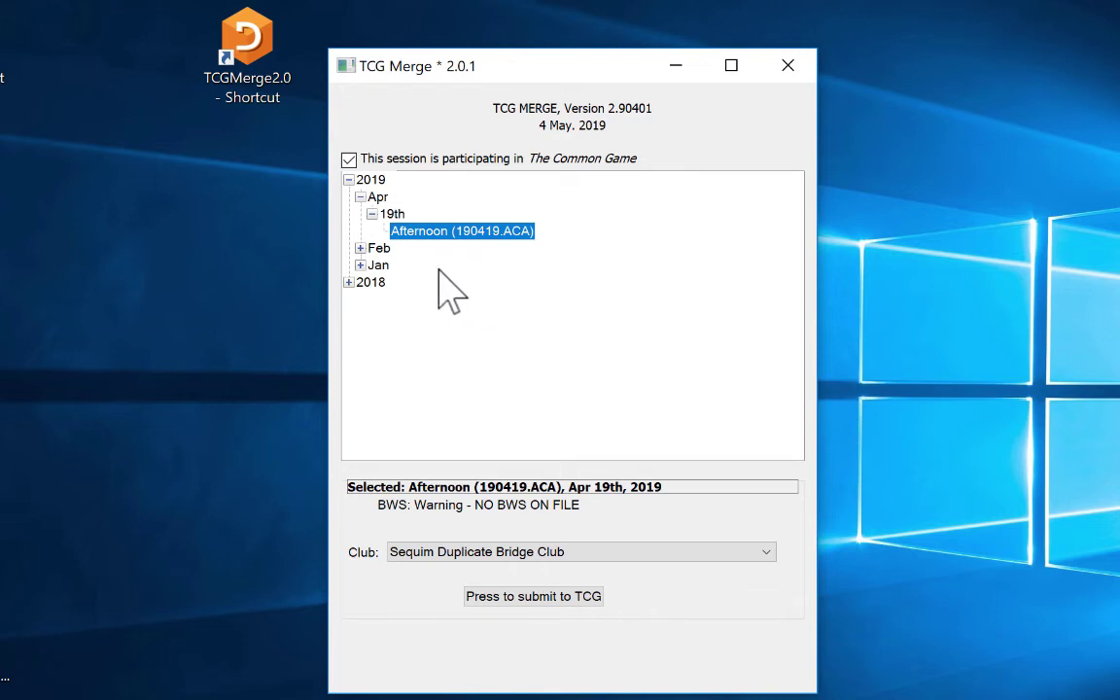
# Step: Select the February 25th, 2019 Afternoon (190225.ACA) session from the session list
pyautogui.click(360, 248)
pyautogui.click(372, 264)
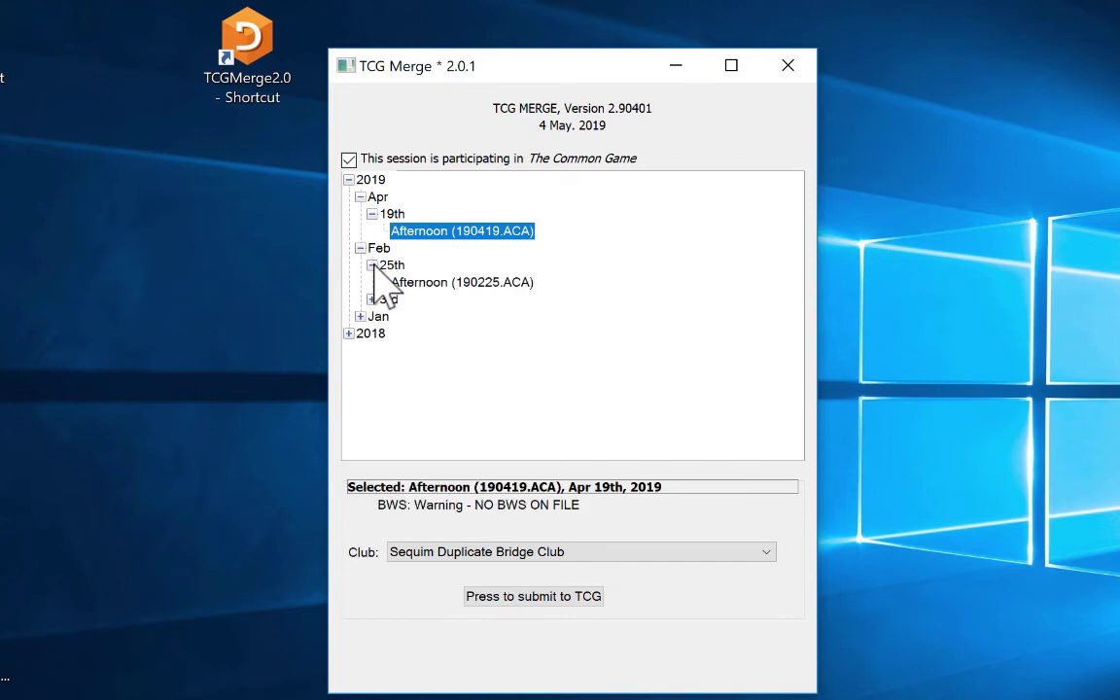
pyautogui.click(440, 284)
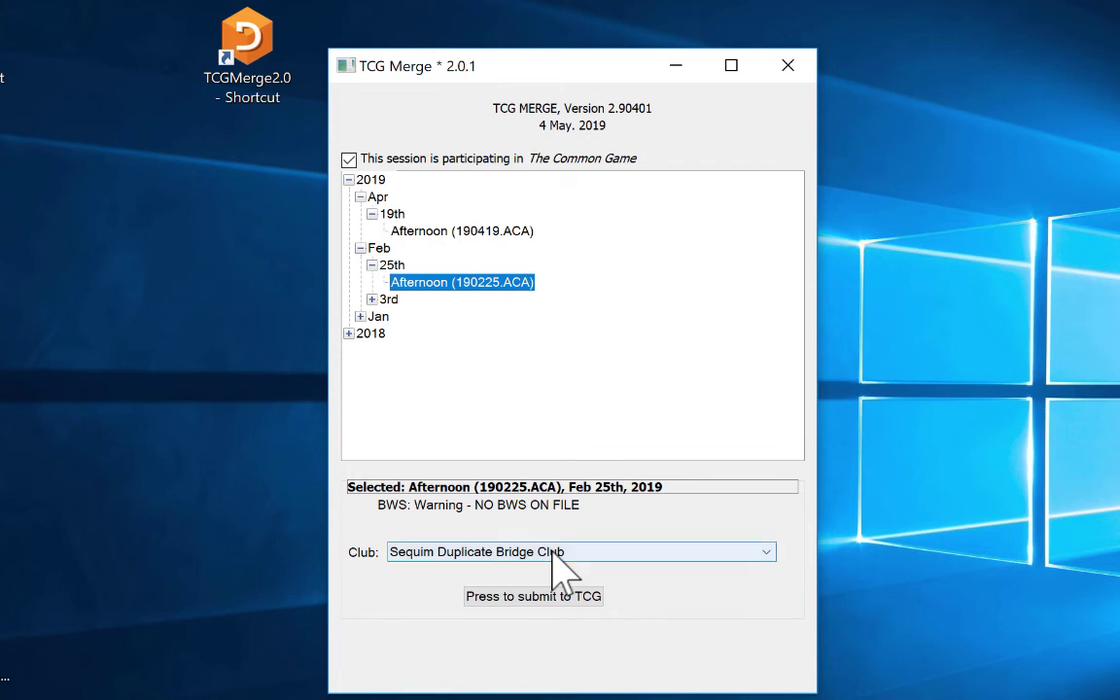